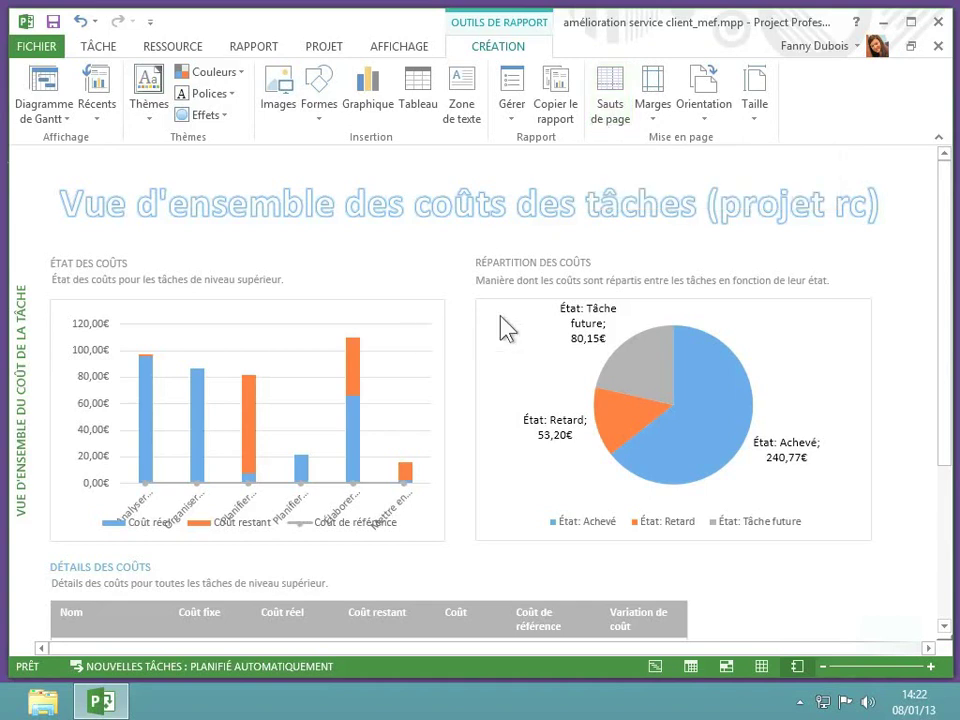
Display the report's page breaks and set its paper size to A4 (21 cm x 29,7 cm)
left_click(608, 128)
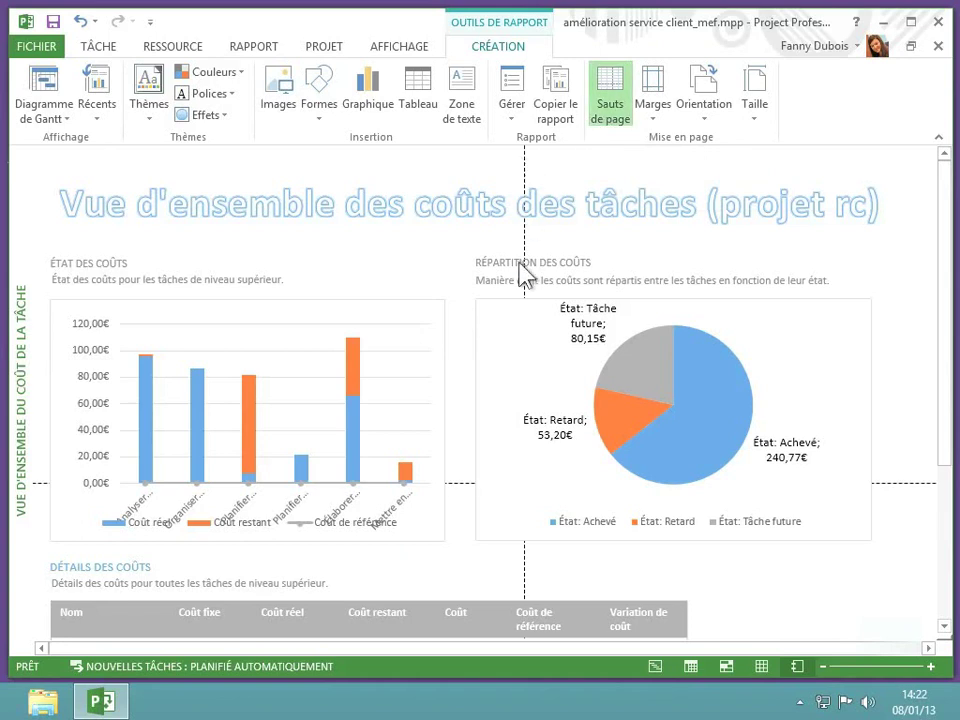
left_click(819, 667)
left_click(819, 667)
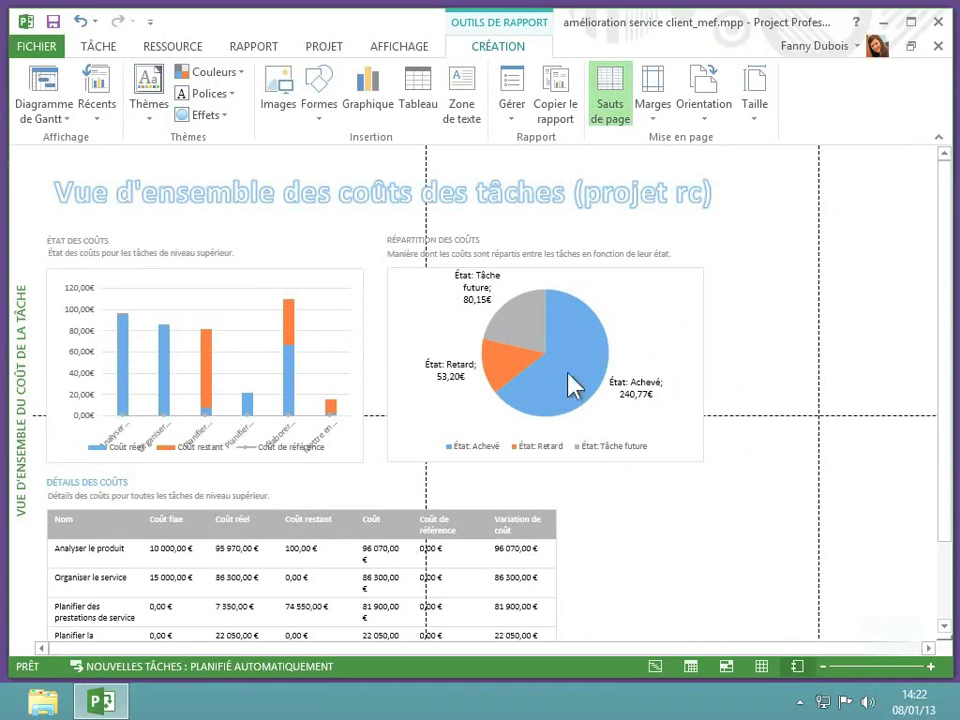
left_click(756, 118)
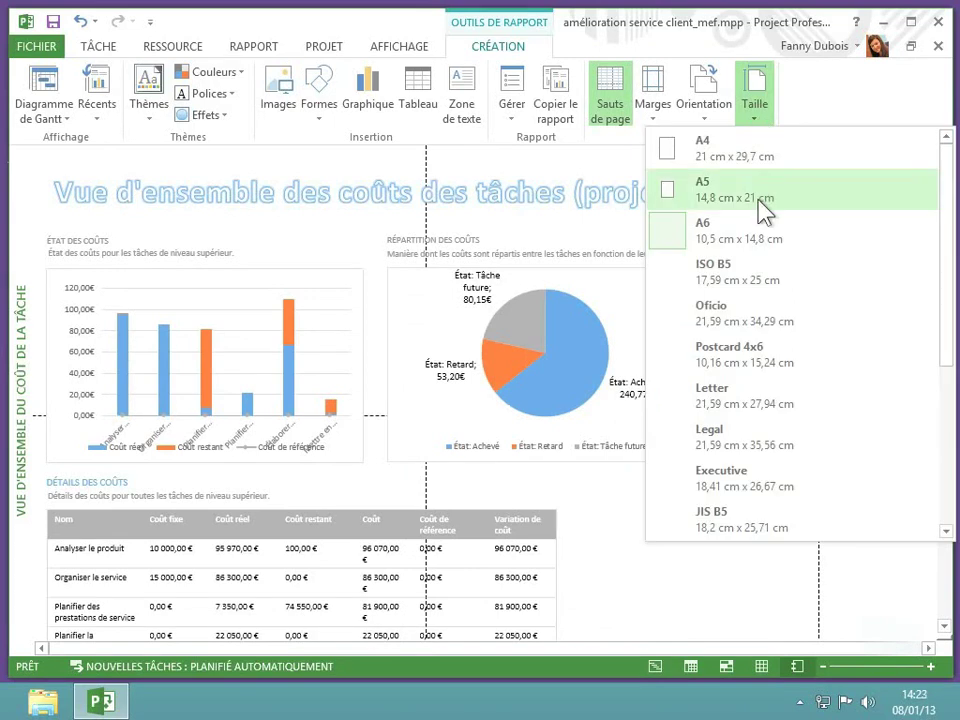
left_click(700, 165)
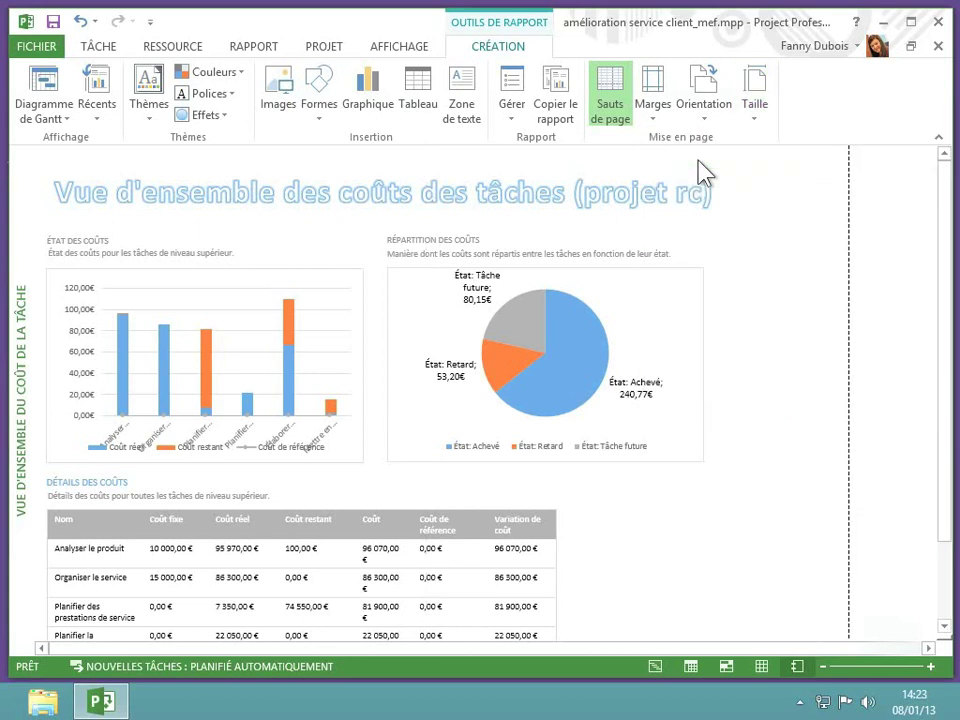
left_click(823, 667)
left_click(823, 667)
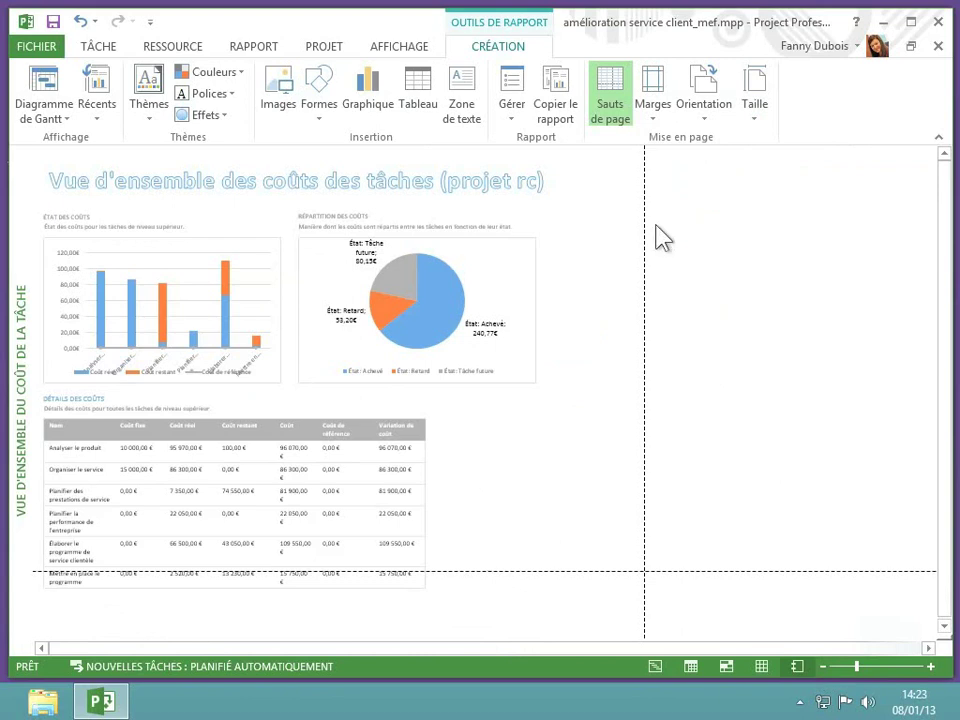
Try the portrait orientation on the report, and return it to Paysage
left_click(708, 128)
left_click(708, 152)
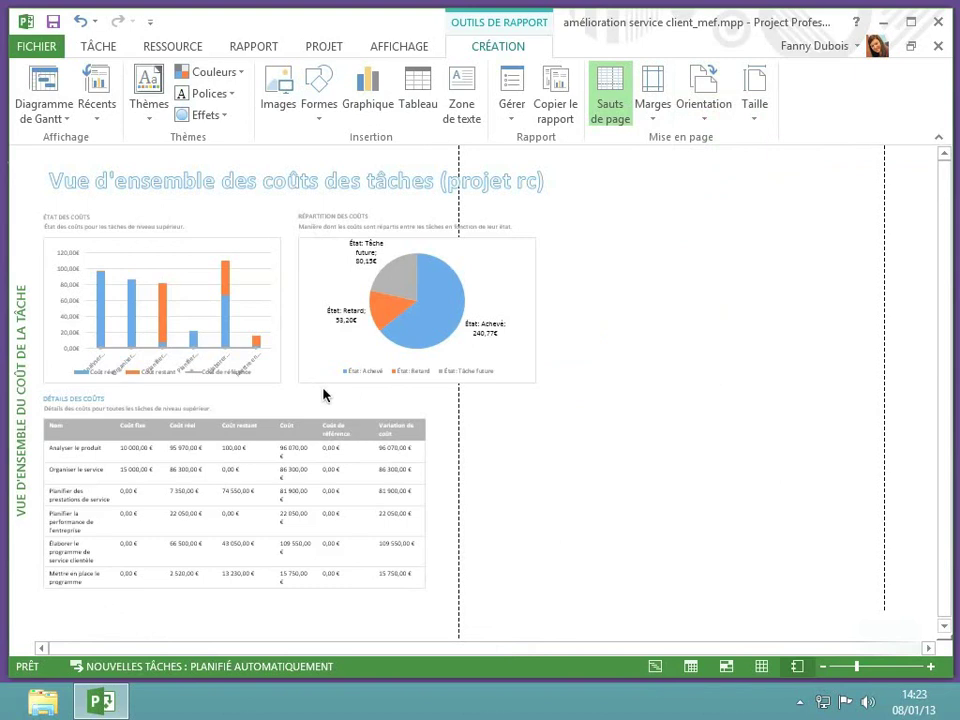
left_click(707, 118)
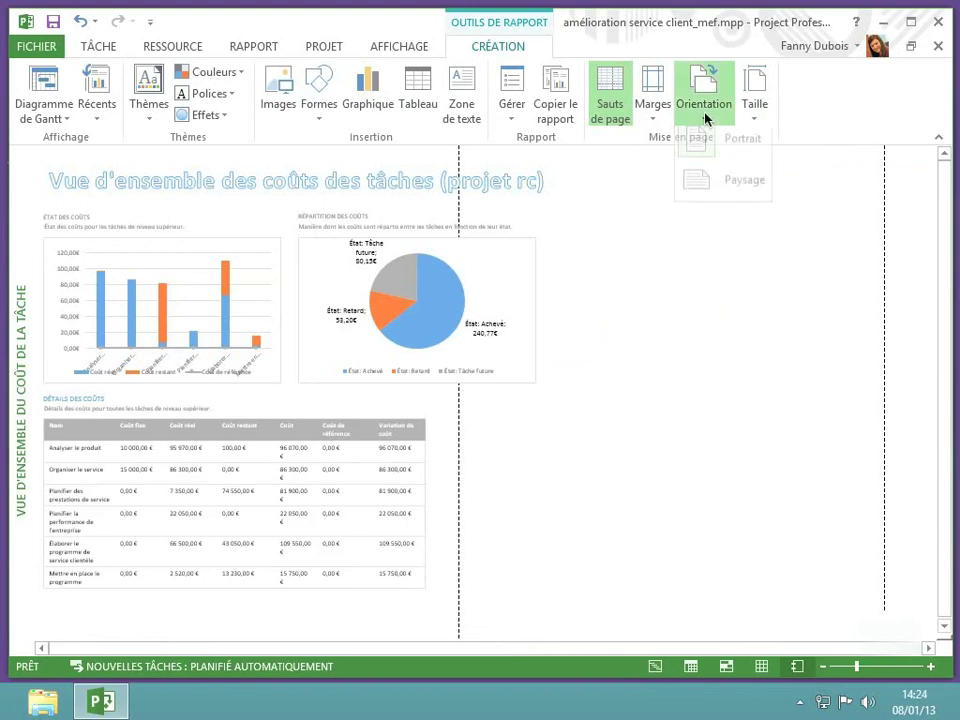
left_click(737, 199)
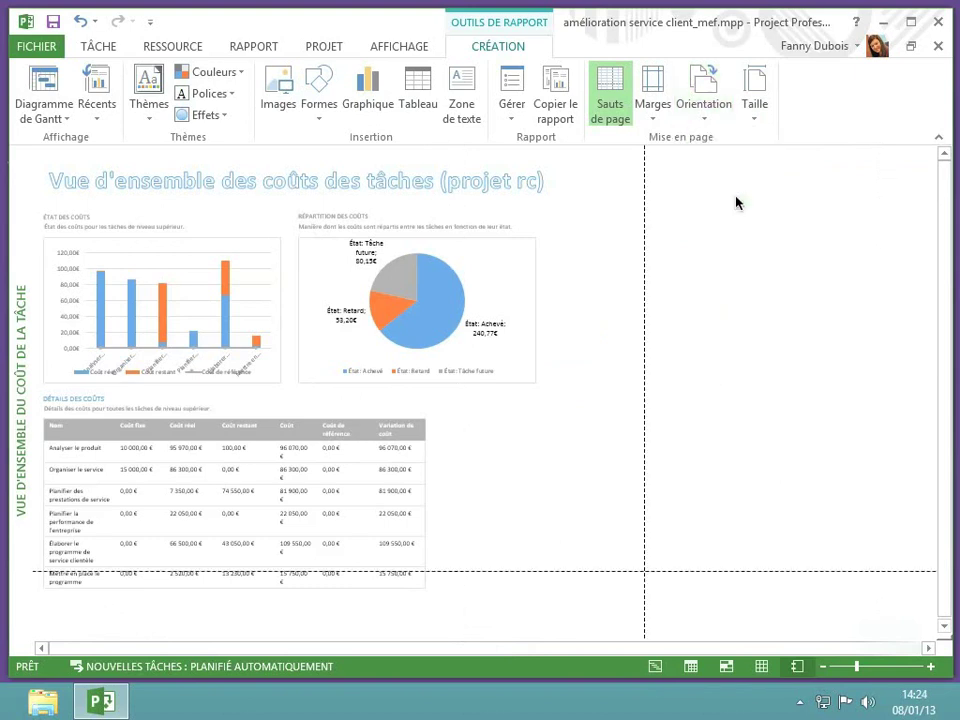
Move the DÉTAILS DES COÛTS heading and the cost details table up so the table sits above the horizontal page break
left_click(39, 397)
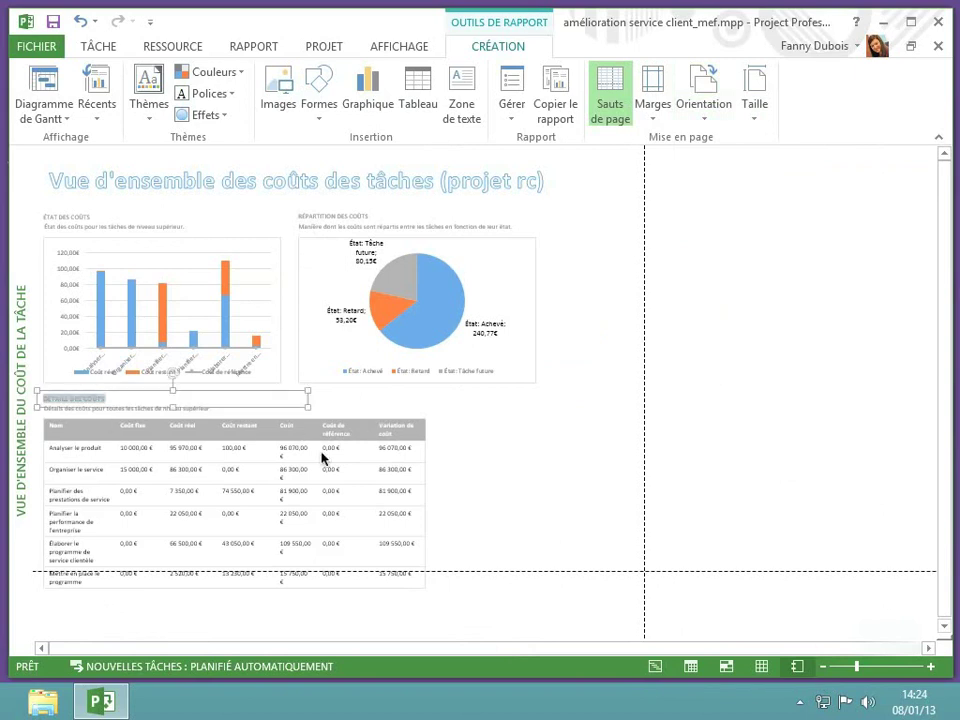
left_click(193, 389)
left_click_drag(193, 389, 193, 380)
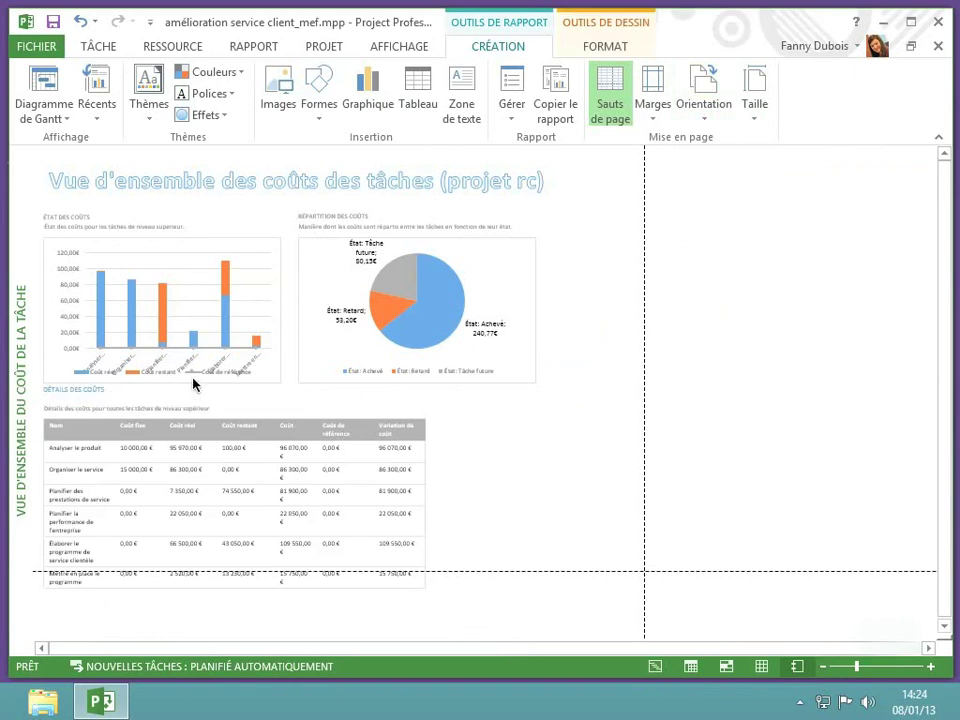
left_click(153, 428)
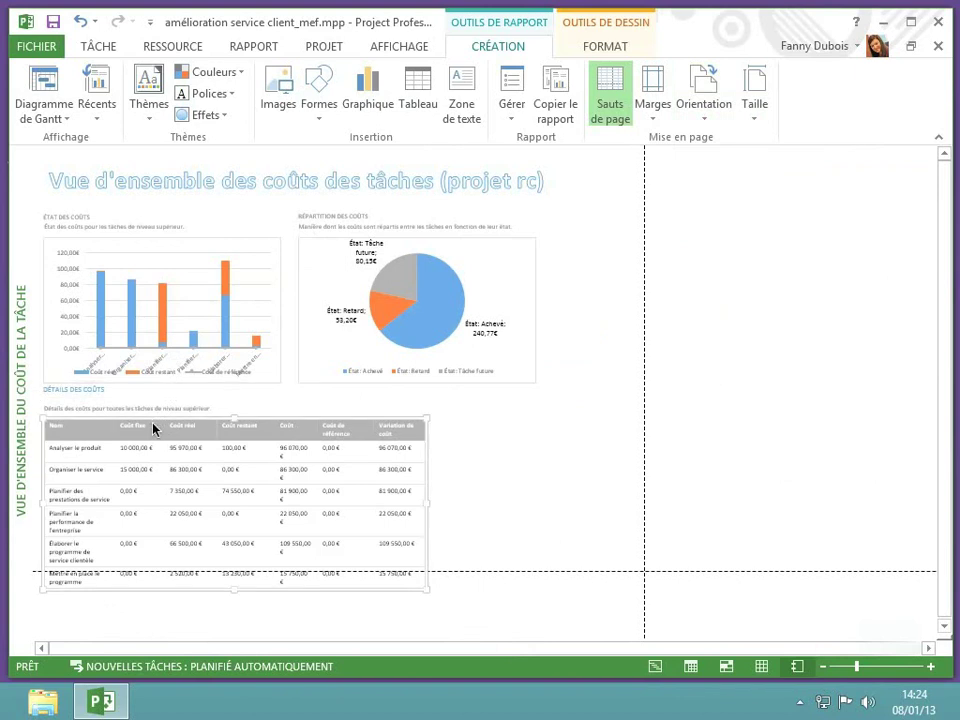
left_click_drag(182, 423, 175, 397)
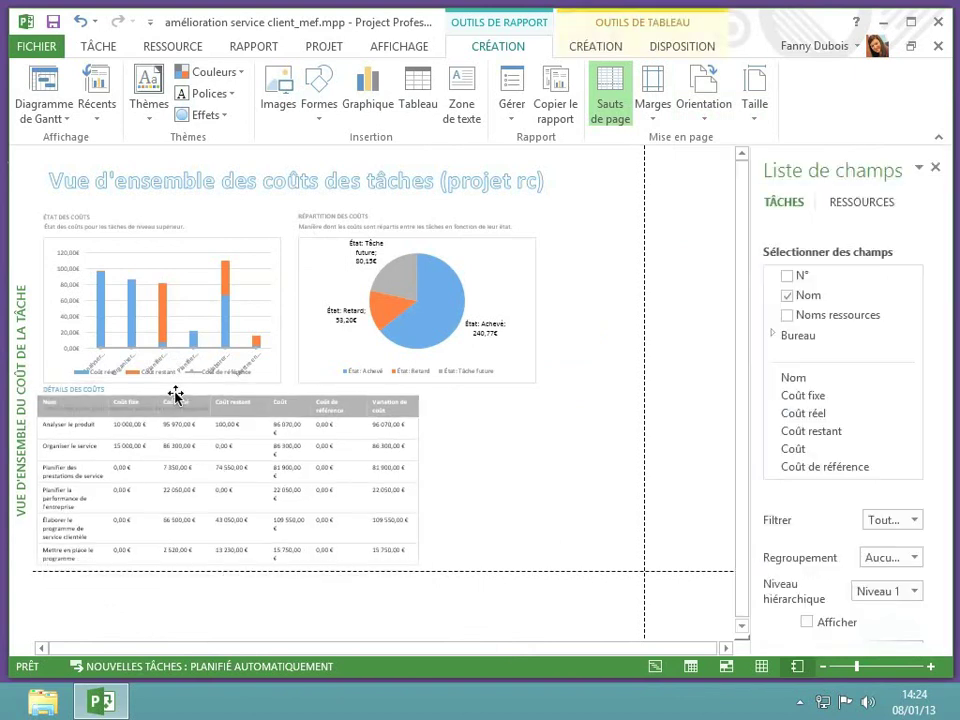
left_click(511, 488)
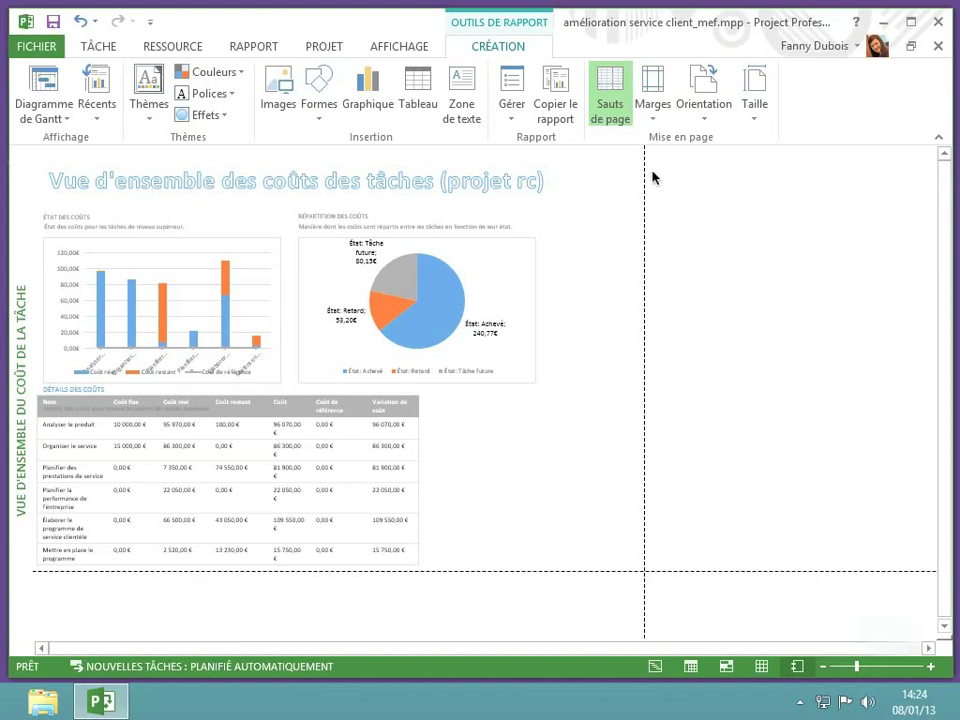
Try the Normales and Larges margin presets on the report
left_click(656, 120)
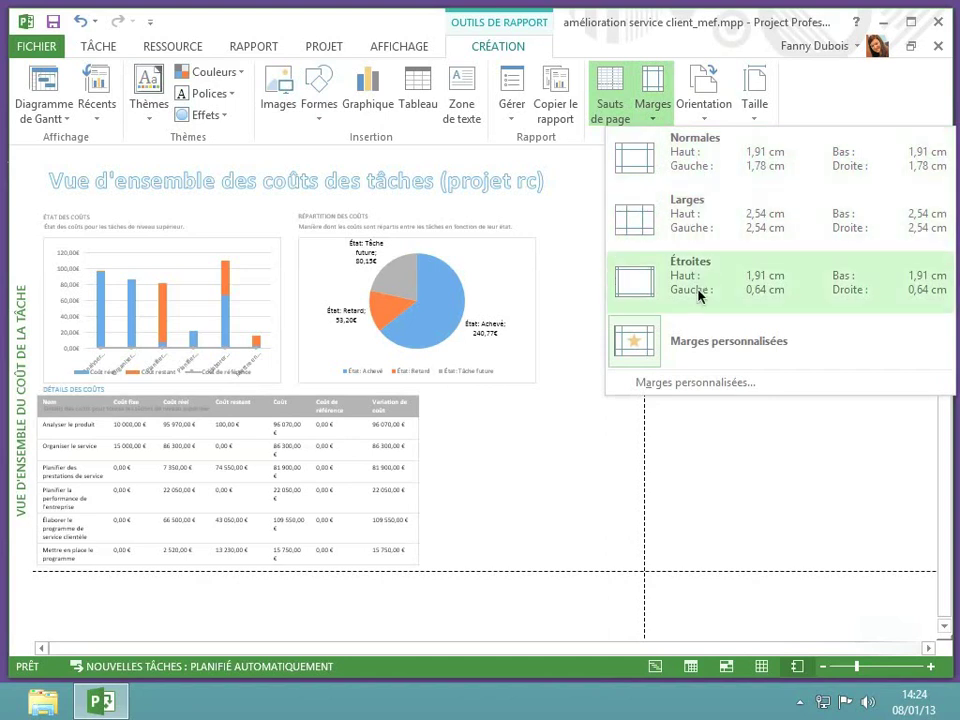
left_click(713, 177)
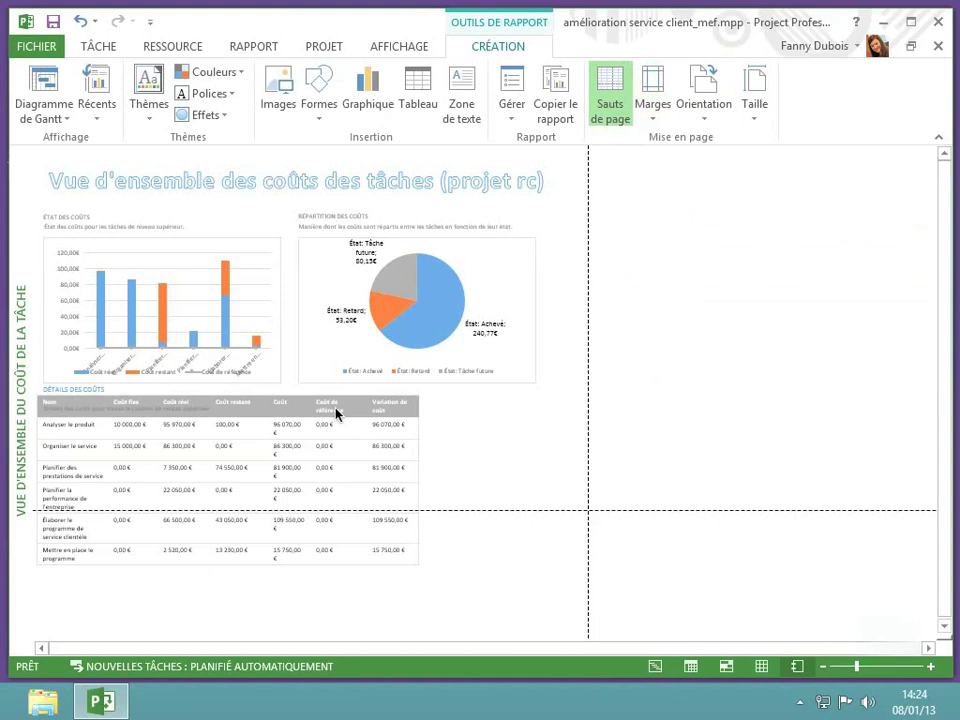
left_click(655, 118)
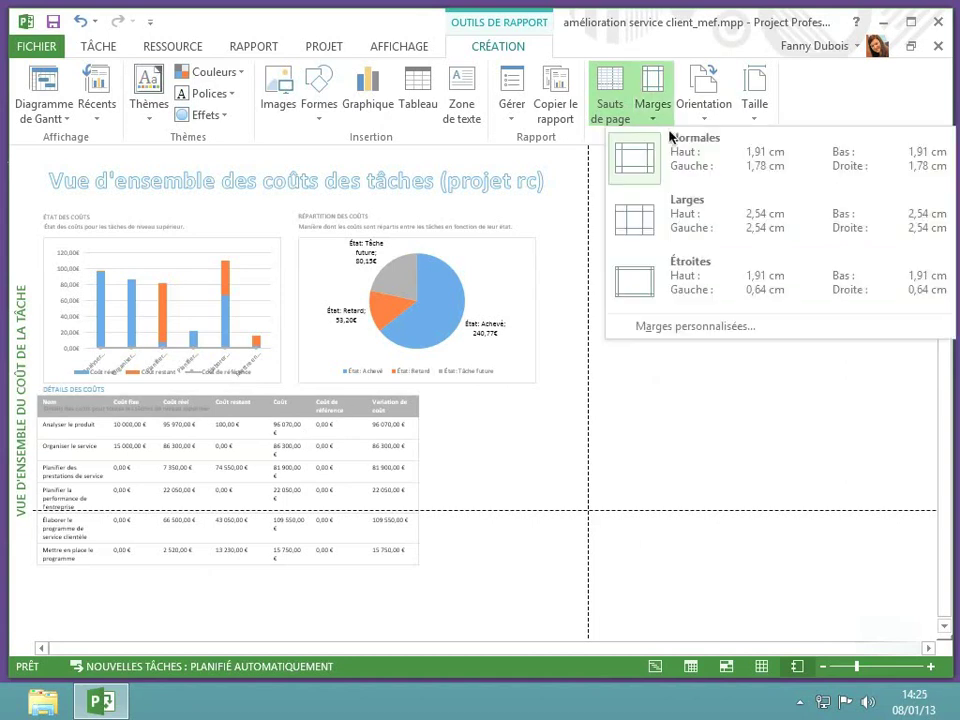
left_click(672, 216)
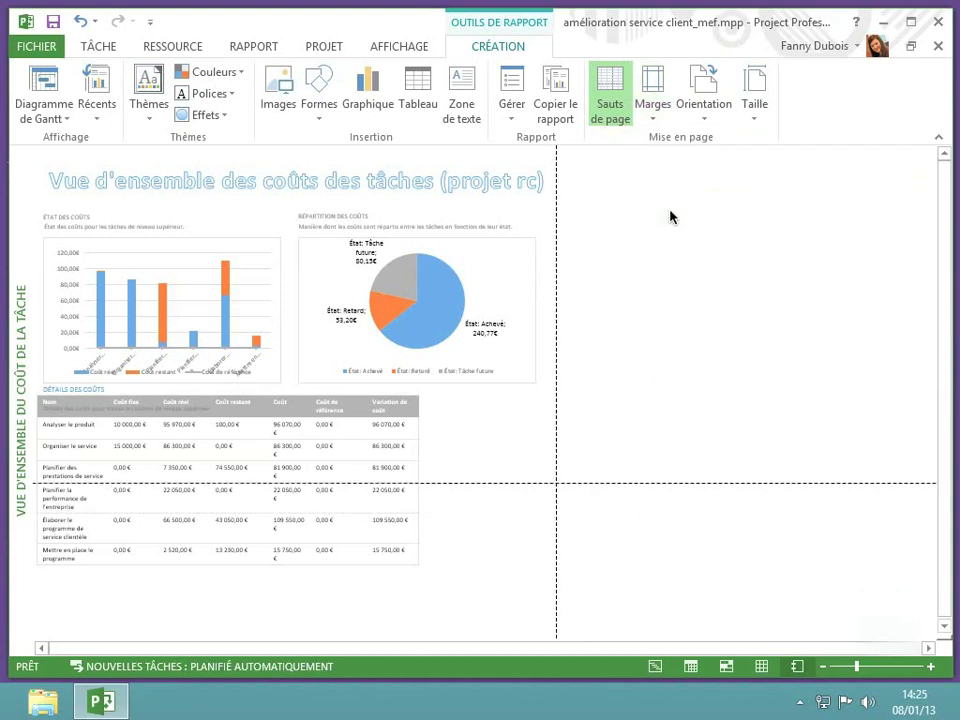
Apply the Étroites margin preset, and set custom top and bottom margins of 0 cm
left_click(655, 122)
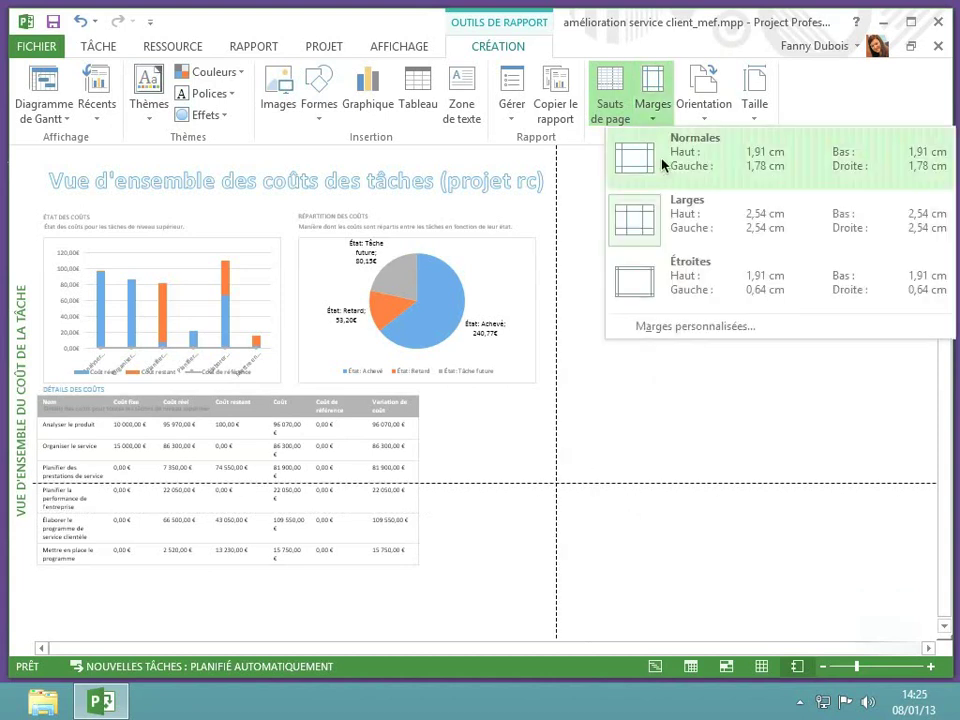
left_click(680, 290)
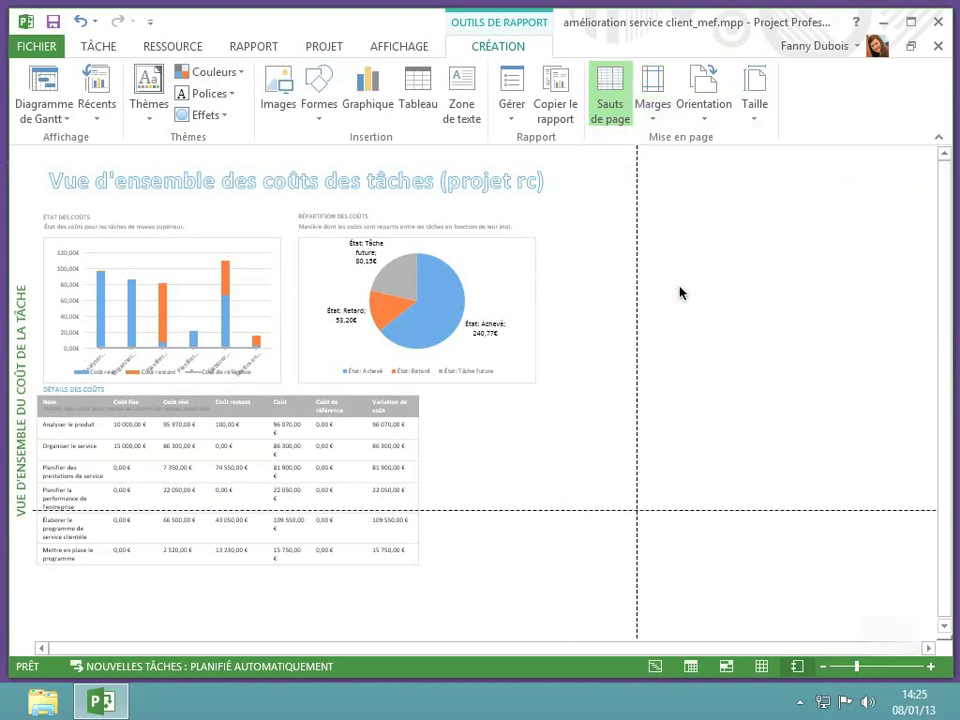
left_click(656, 118)
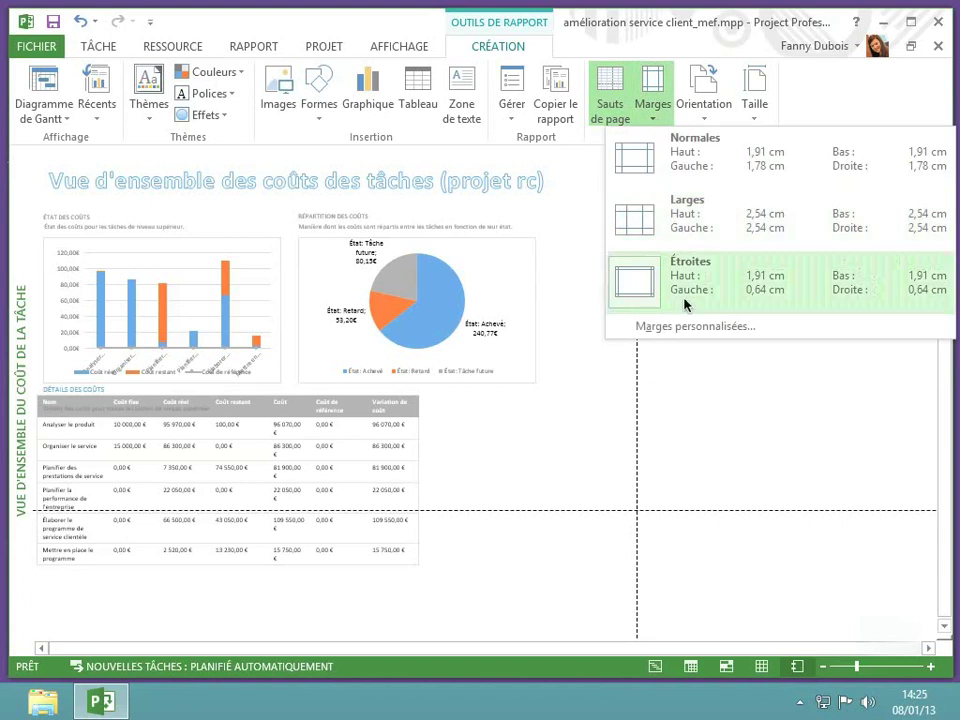
left_click(680, 328)
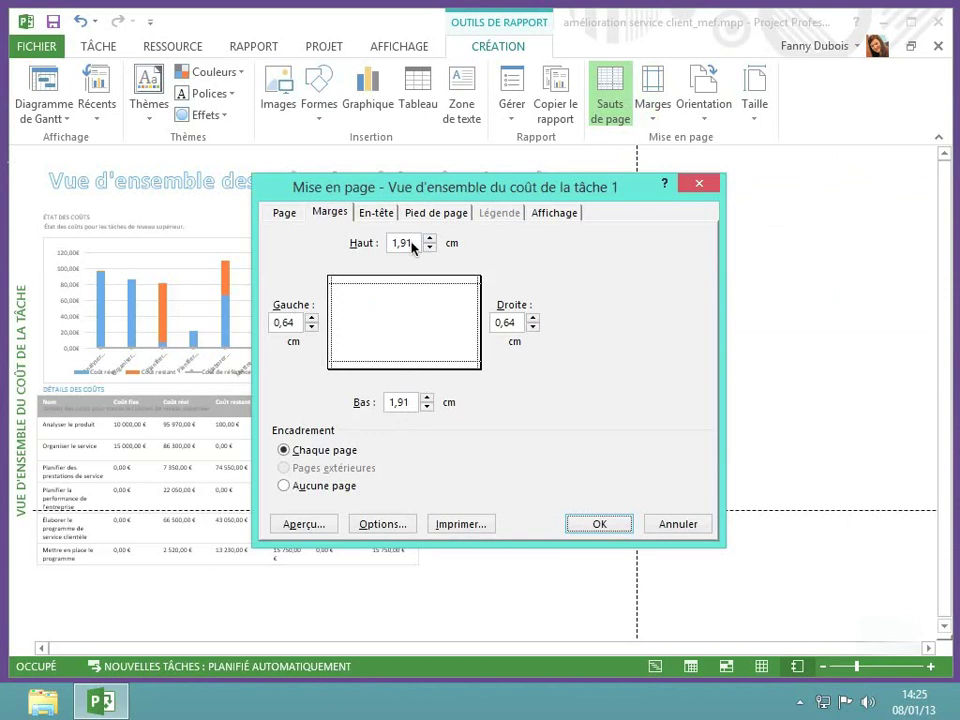
left_click_drag(413, 248, 362, 248)
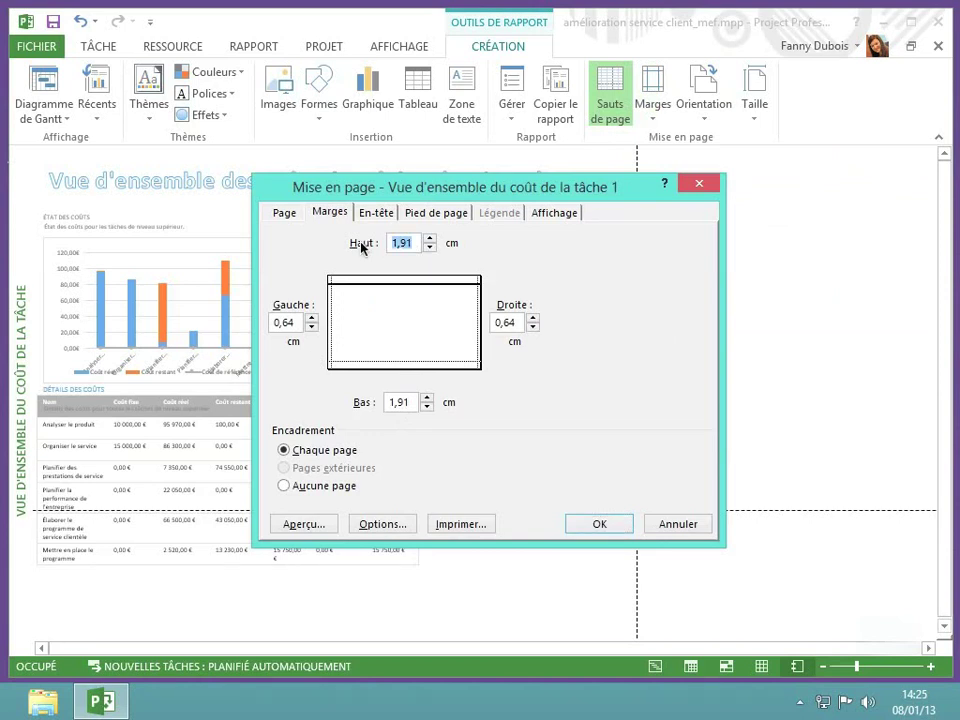
type("0")
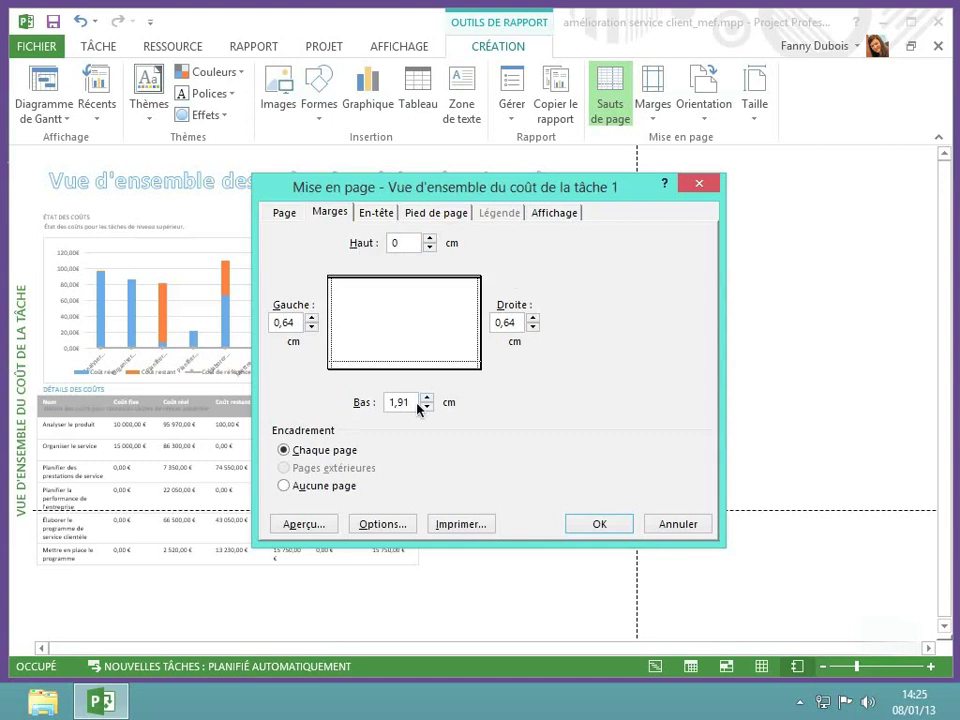
left_click_drag(412, 402, 346, 404)
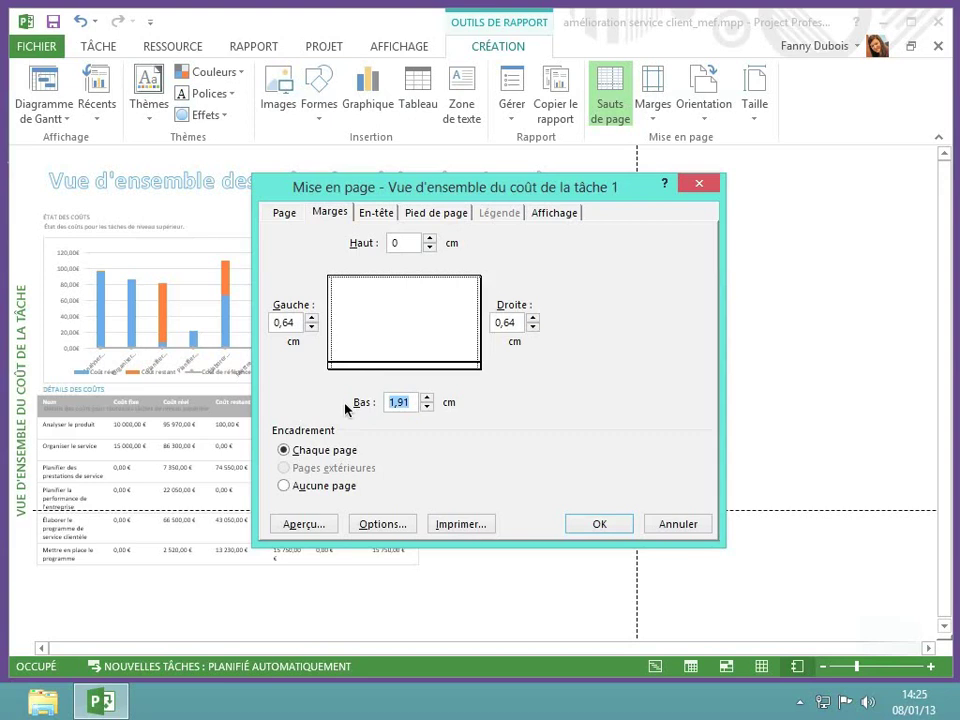
type("0")
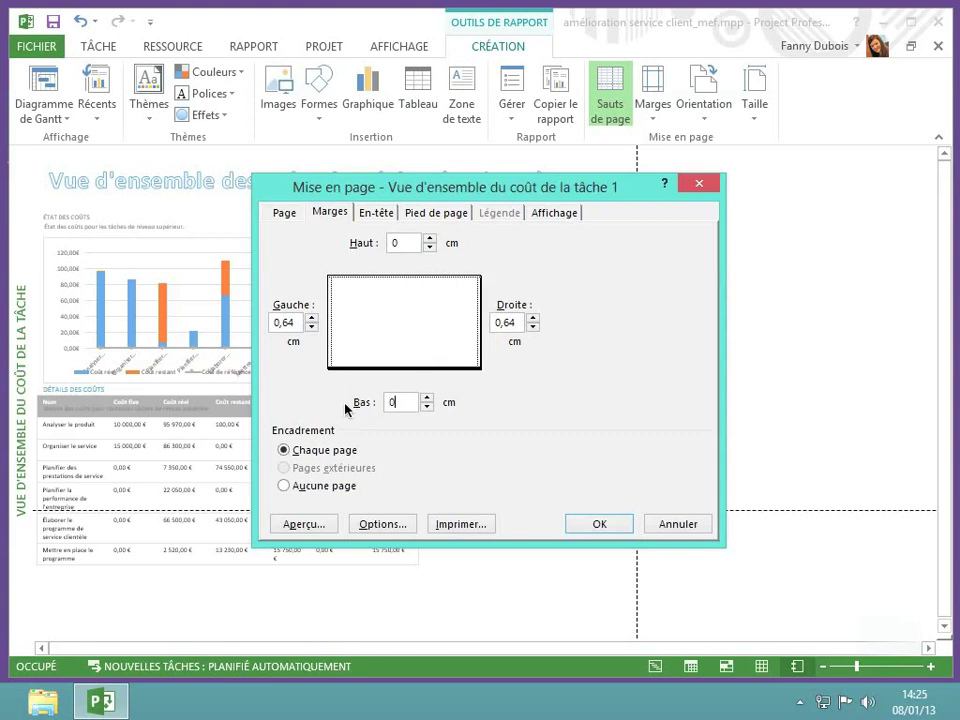
Set the left margin to 2 cm, choose Aucune page for the border, and confirm the page setup
left_click(311, 318)
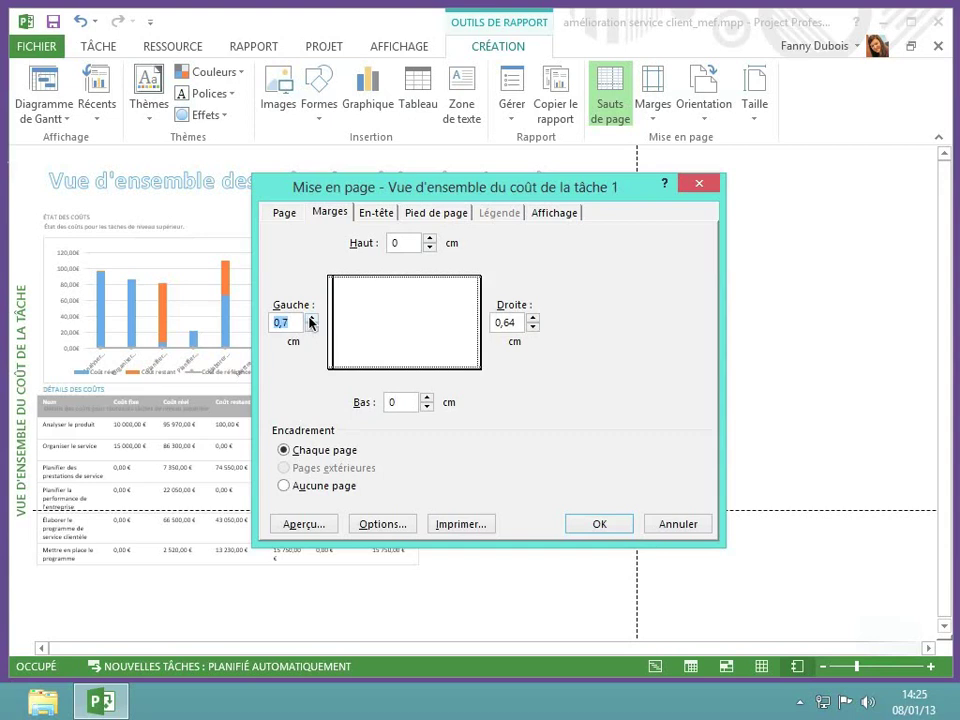
left_click(311, 318)
left_click(311, 318)
left_click(311, 318)
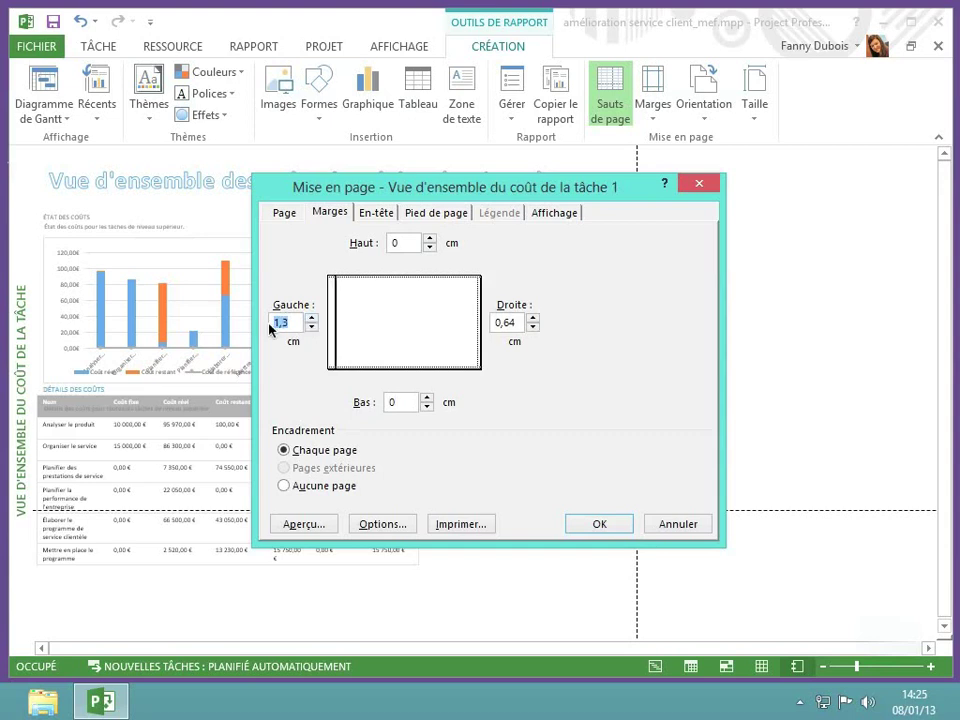
type("2")
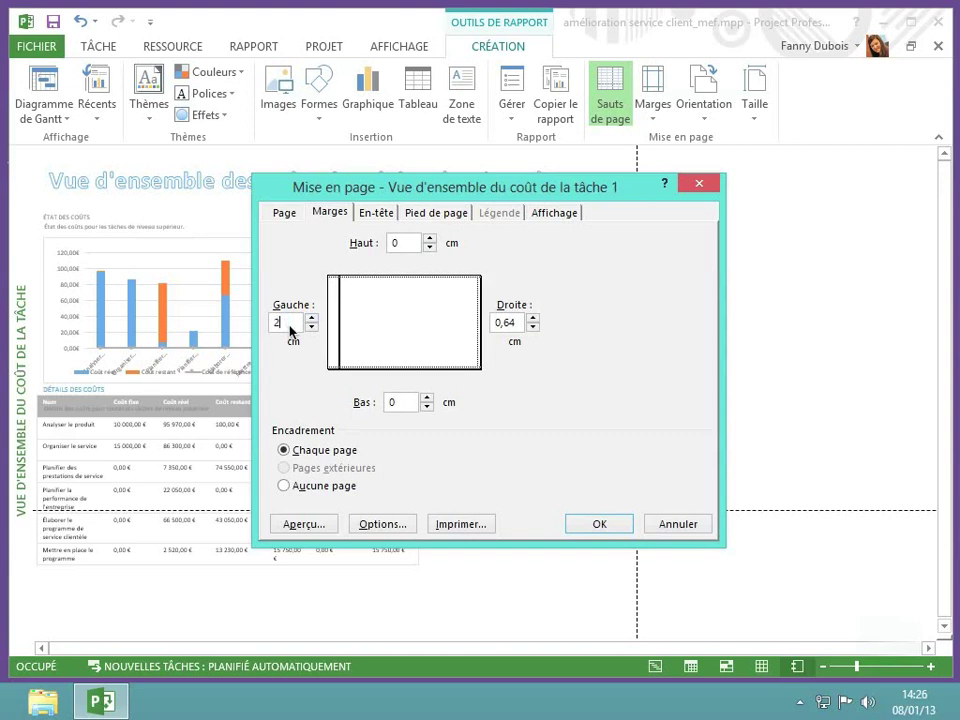
left_click(523, 327)
left_click(337, 488)
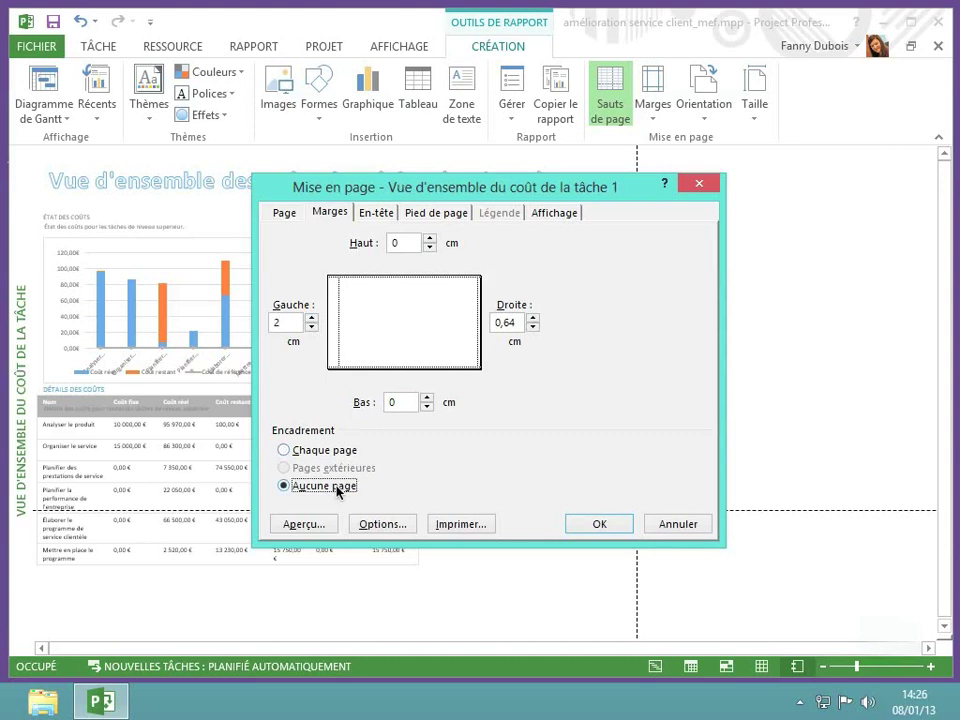
left_click(600, 524)
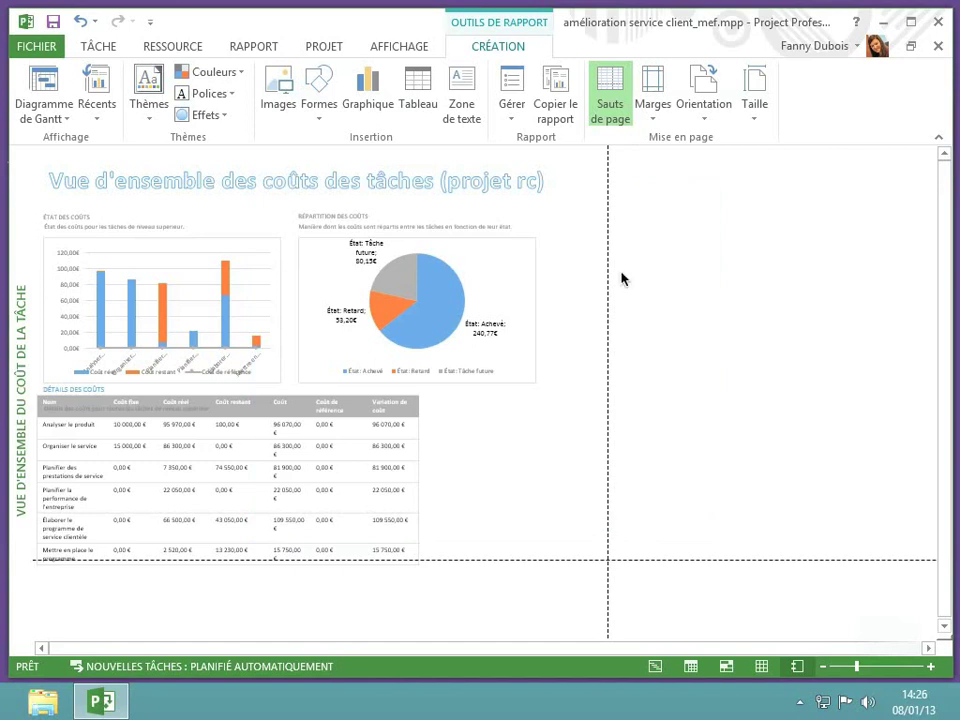
Preview the report's printed pages from the custom margins settings
left_click(656, 119)
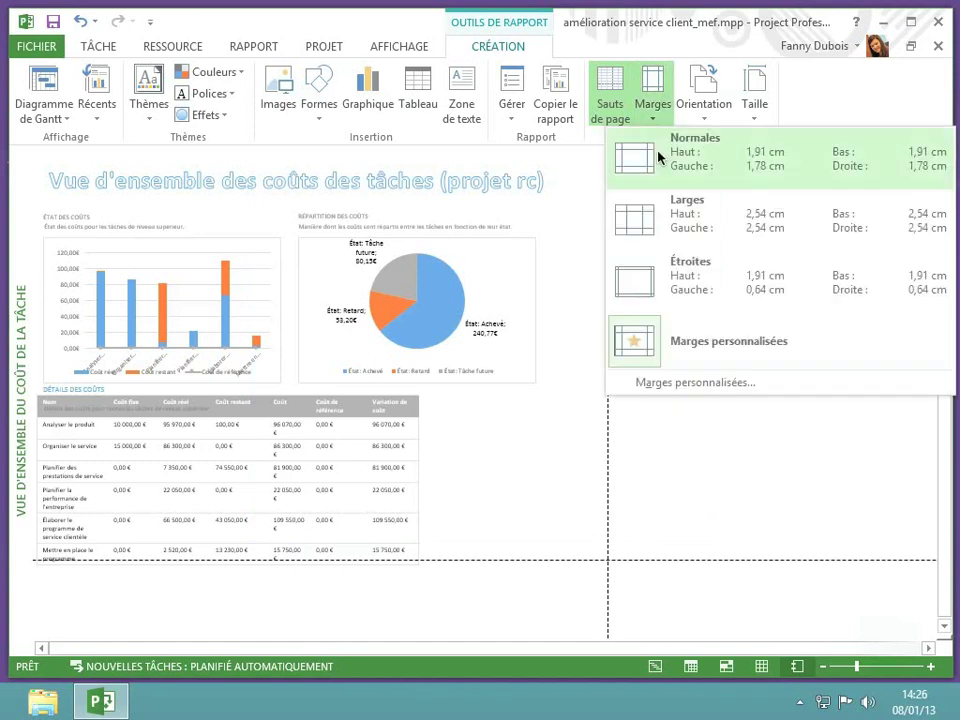
left_click(643, 382)
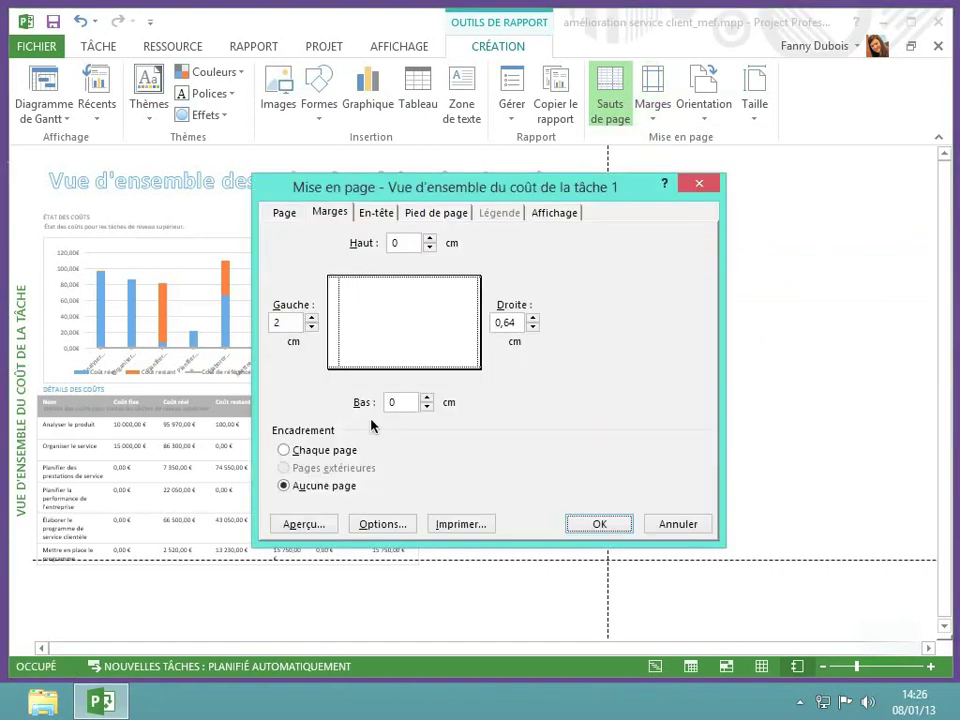
left_click(313, 527)
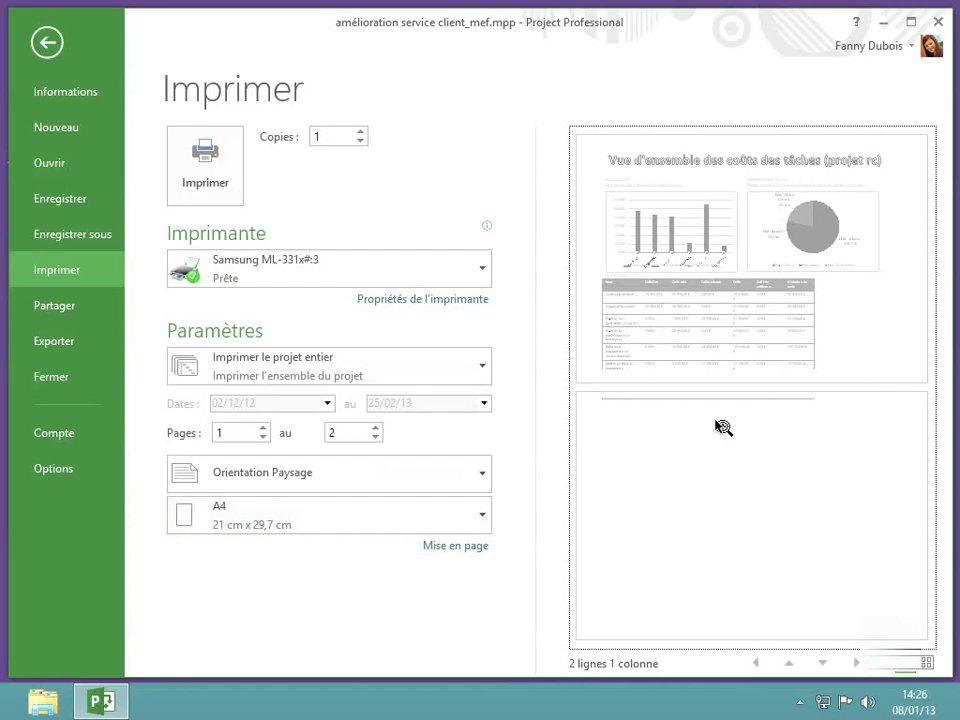
Add the Titre du projet field to the centre section of the report's page header
left_click(451, 547)
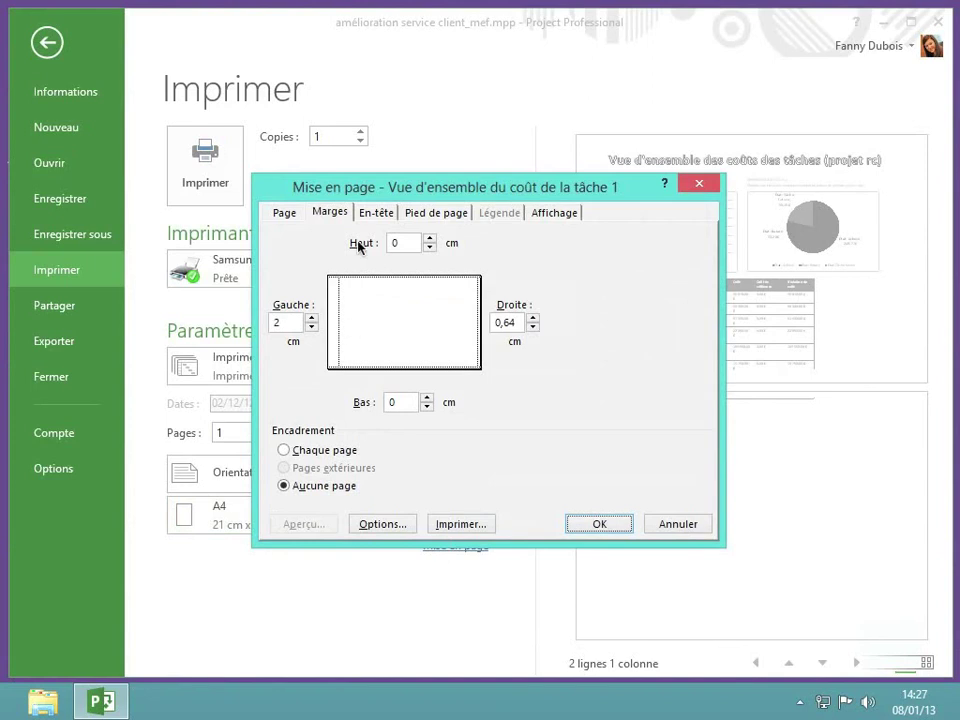
left_click(376, 213)
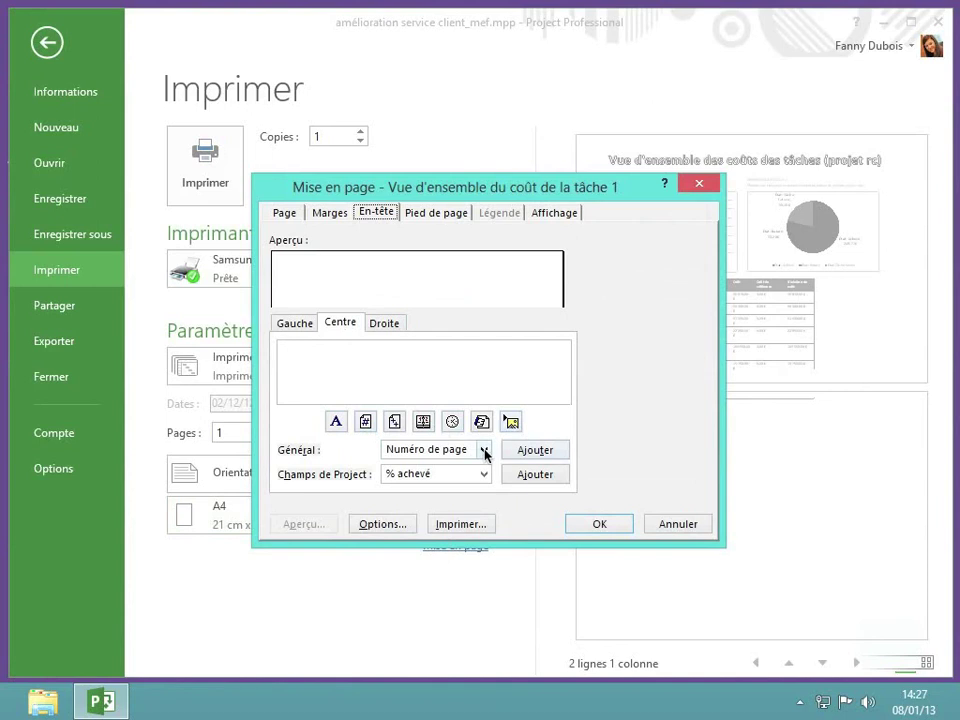
left_click(484, 451)
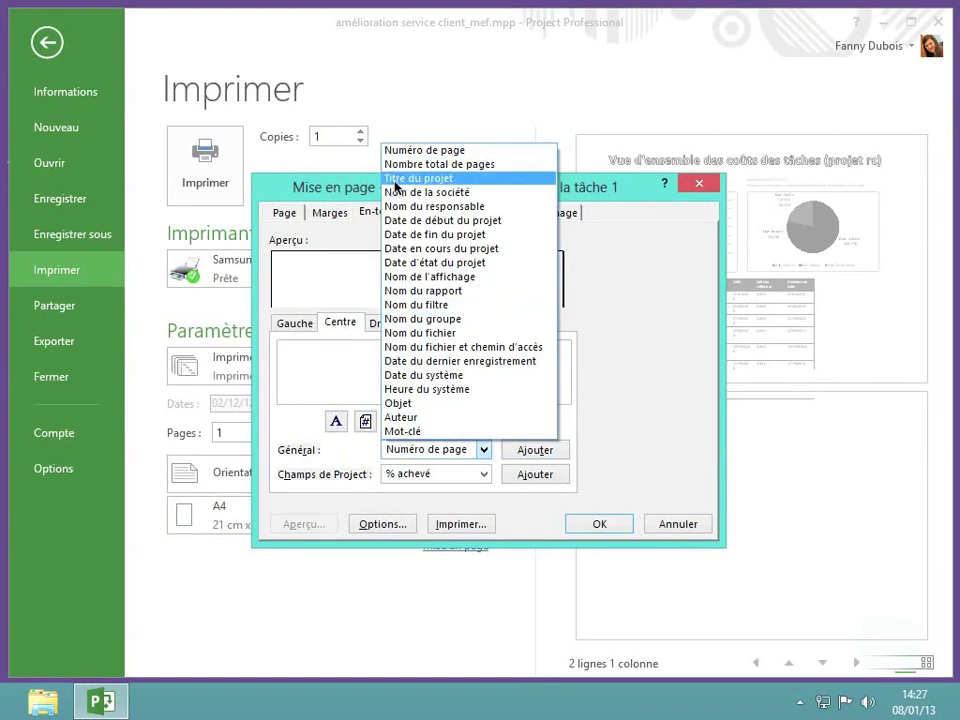
left_click(465, 183)
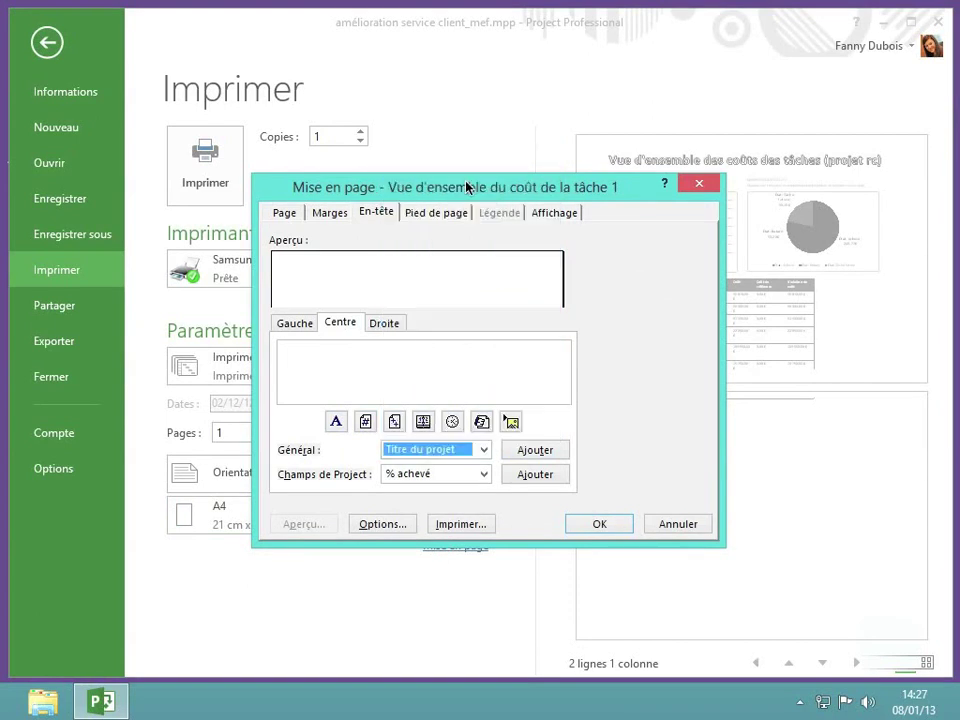
left_click(535, 451)
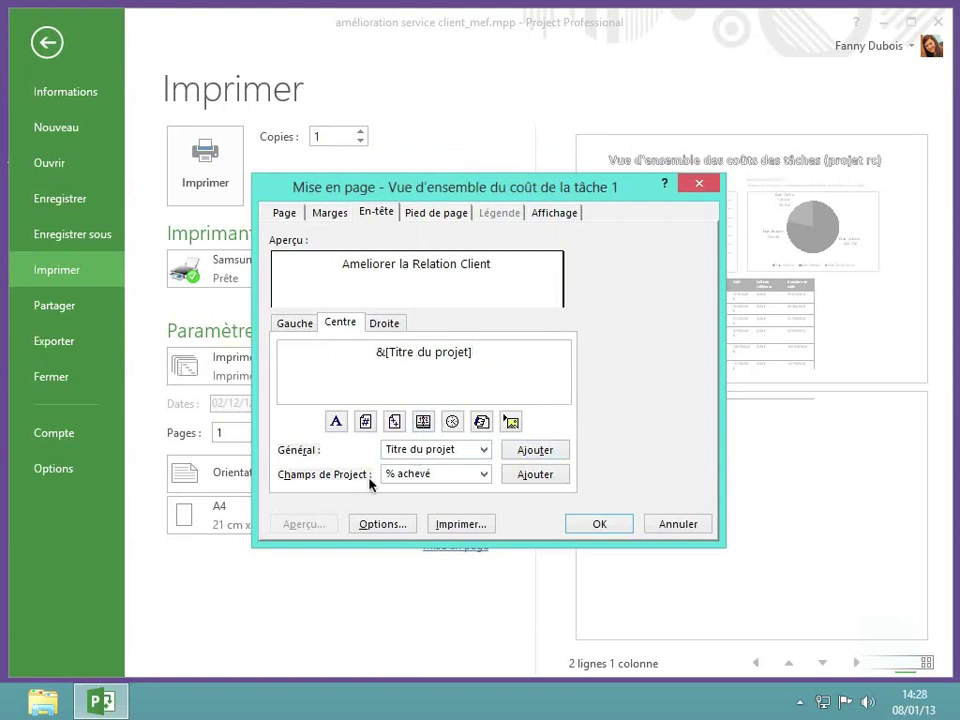
Examine the list of Project fields offered for the header and the page footer settings
left_click(460, 483)
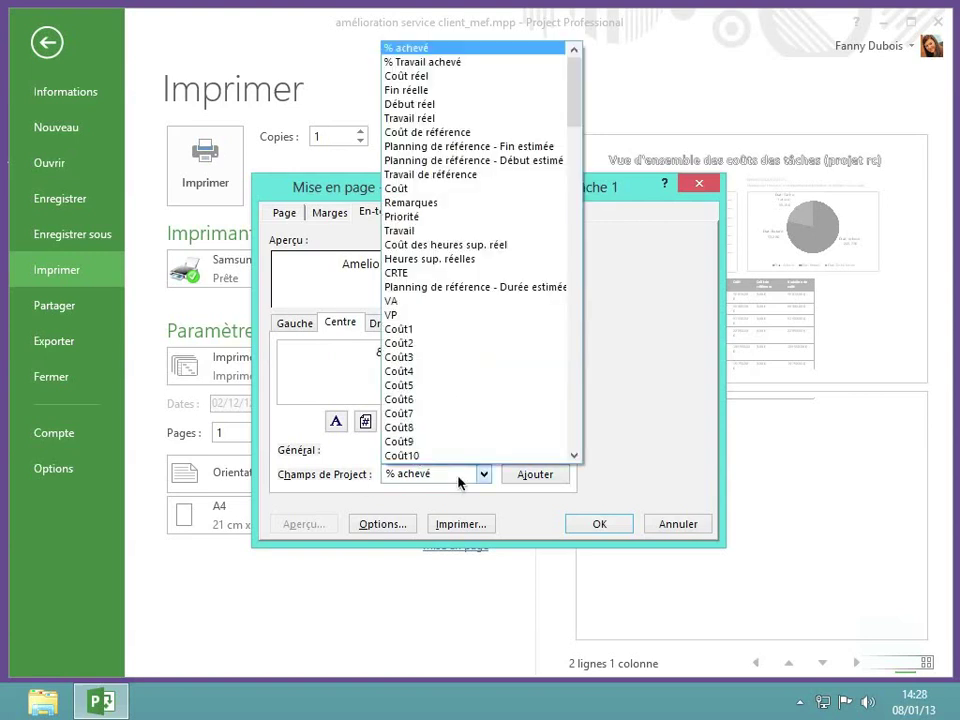
left_click(588, 481)
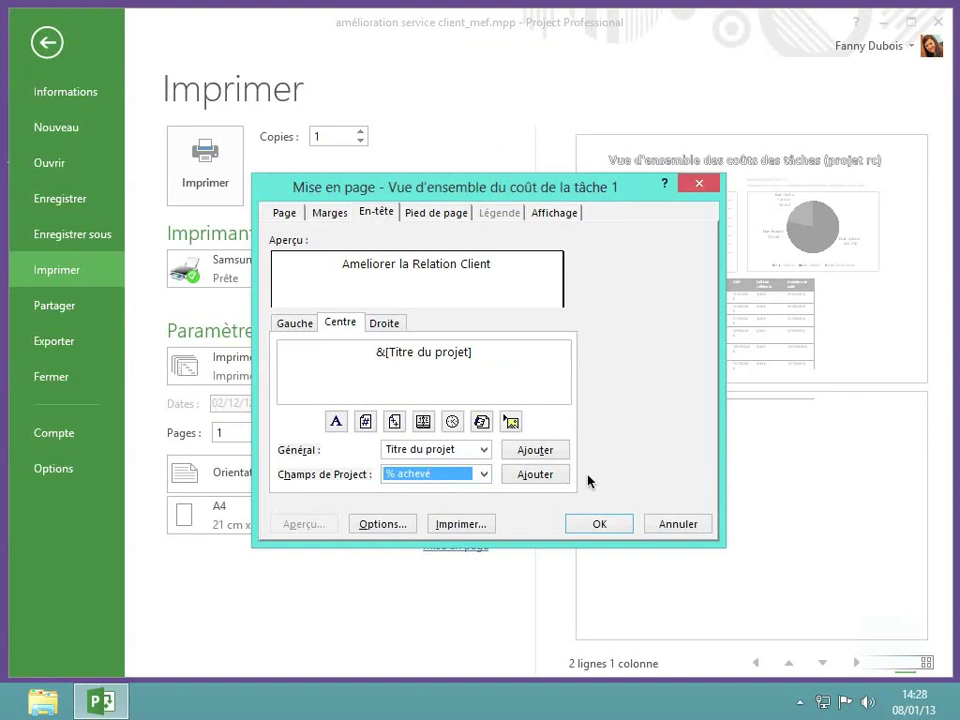
left_click(465, 215)
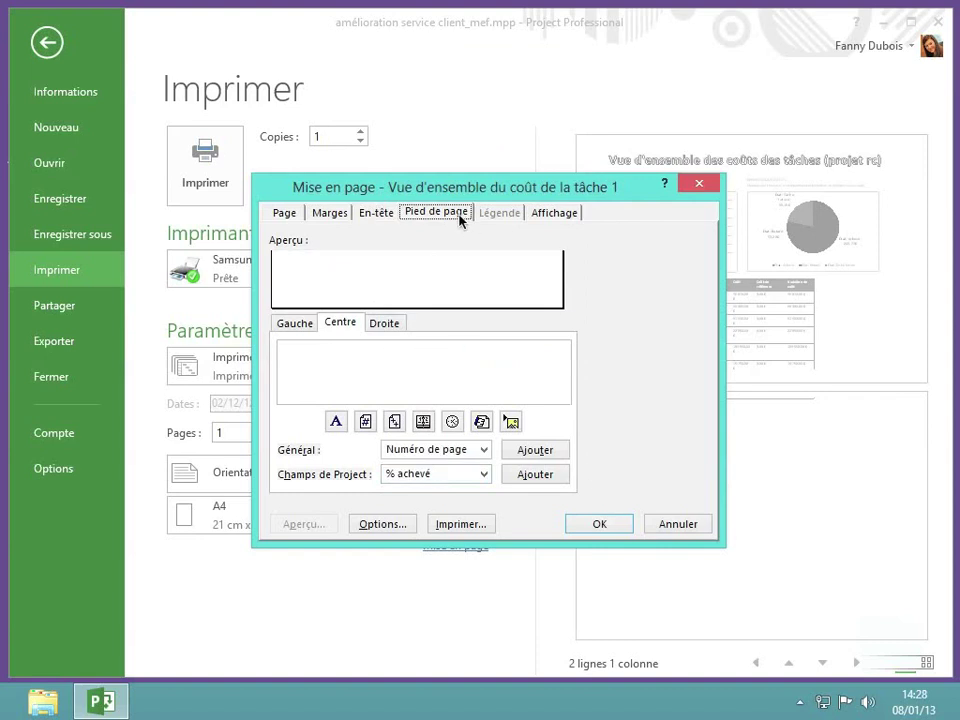
left_click(410, 397)
Apply the page setup and check the report's first page up close before leaving the print preview
left_click(596, 524)
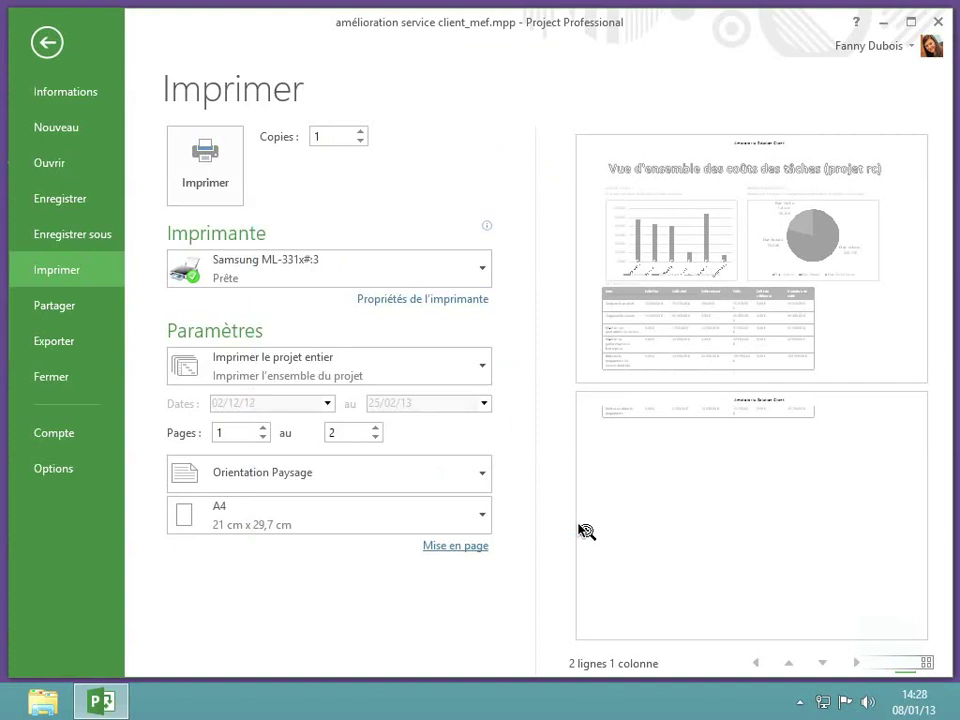
left_click(754, 152)
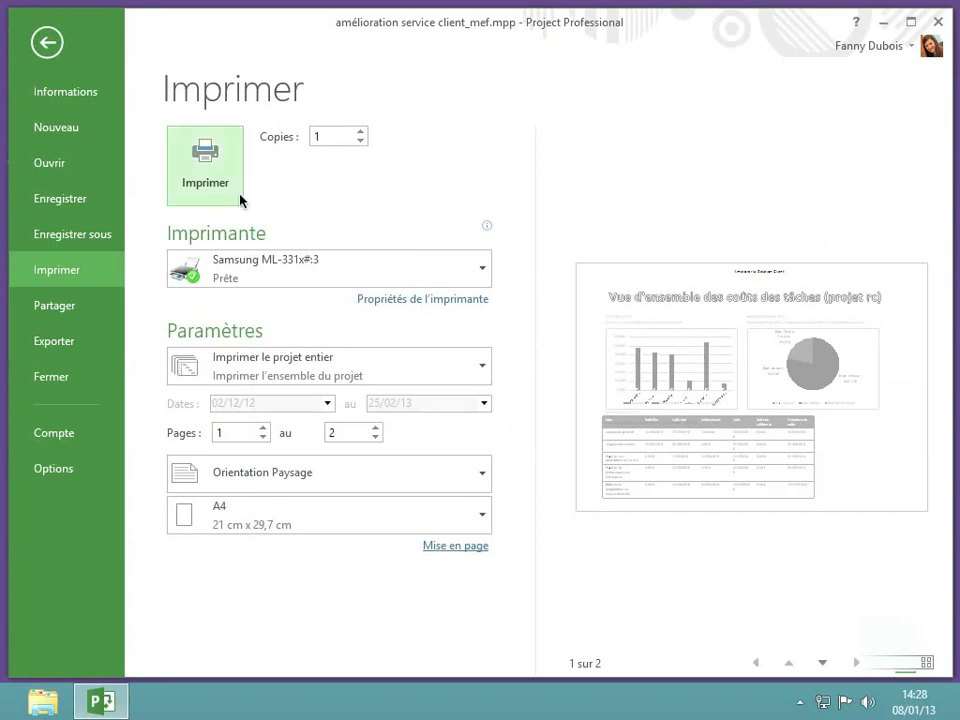
left_click(53, 50)
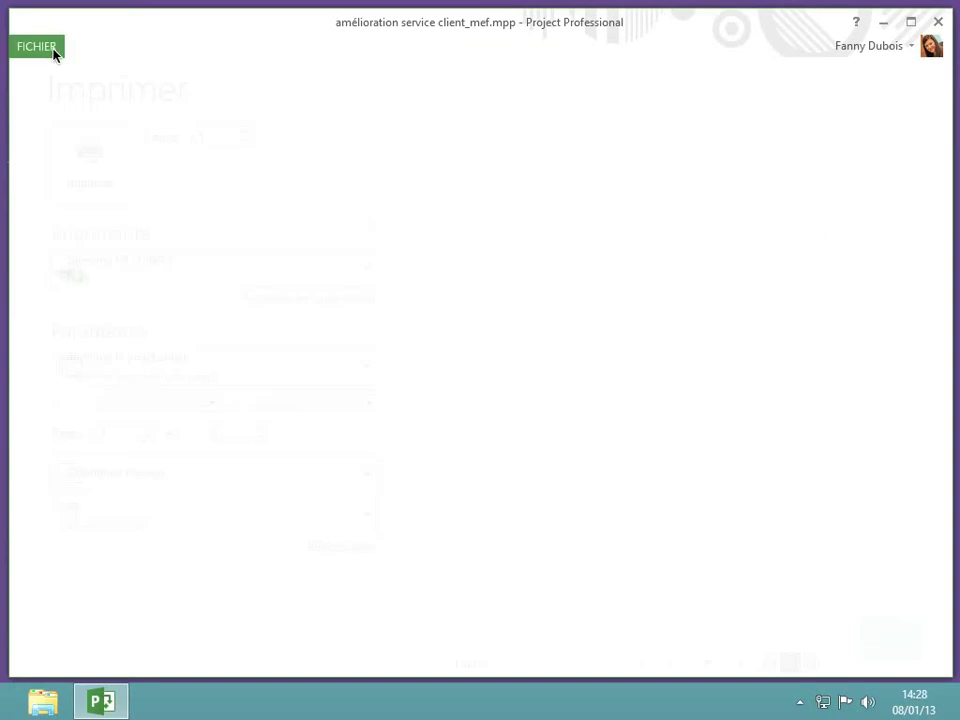